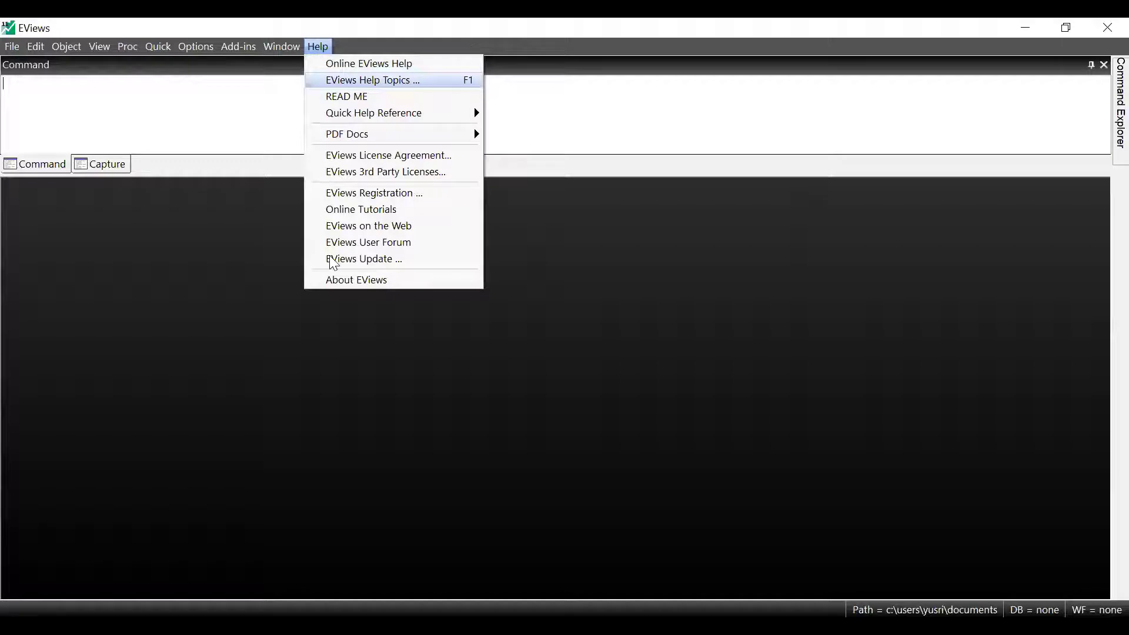
{"action": "key", "text": "Left"}
{"action": "key", "text": "Left"}
{"action": "key", "text": "Left"}
{"action": "key", "text": "Left"}
{"action": "key", "text": "Left"}
{"action": "key", "text": "Left"}
{"action": "key", "text": "Left"}
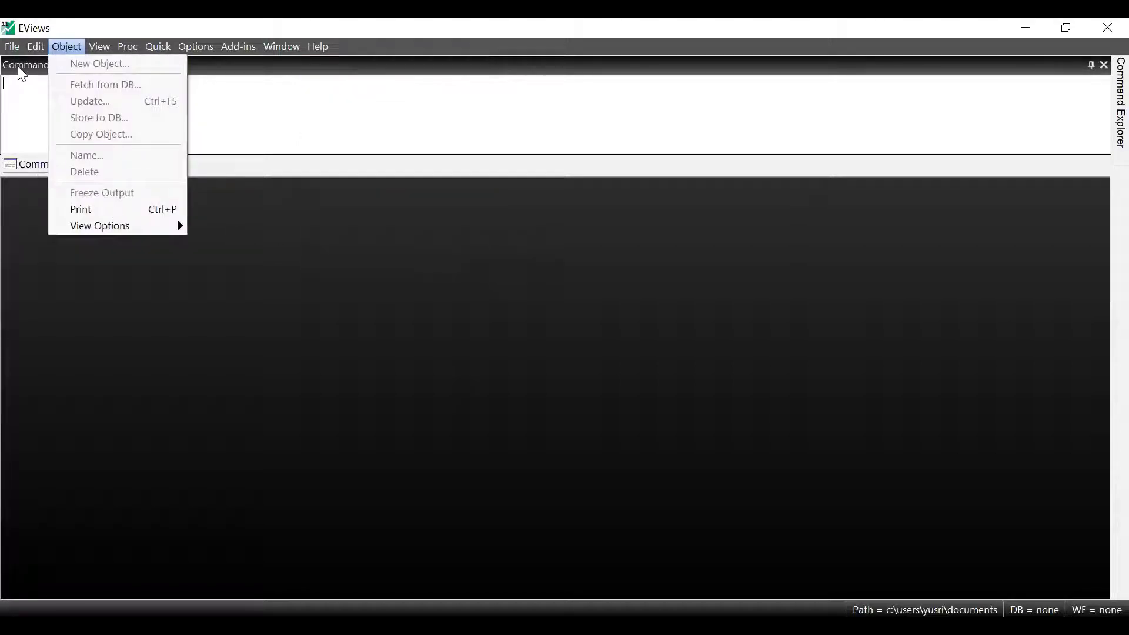
{"action": "key", "text": "Escape"}
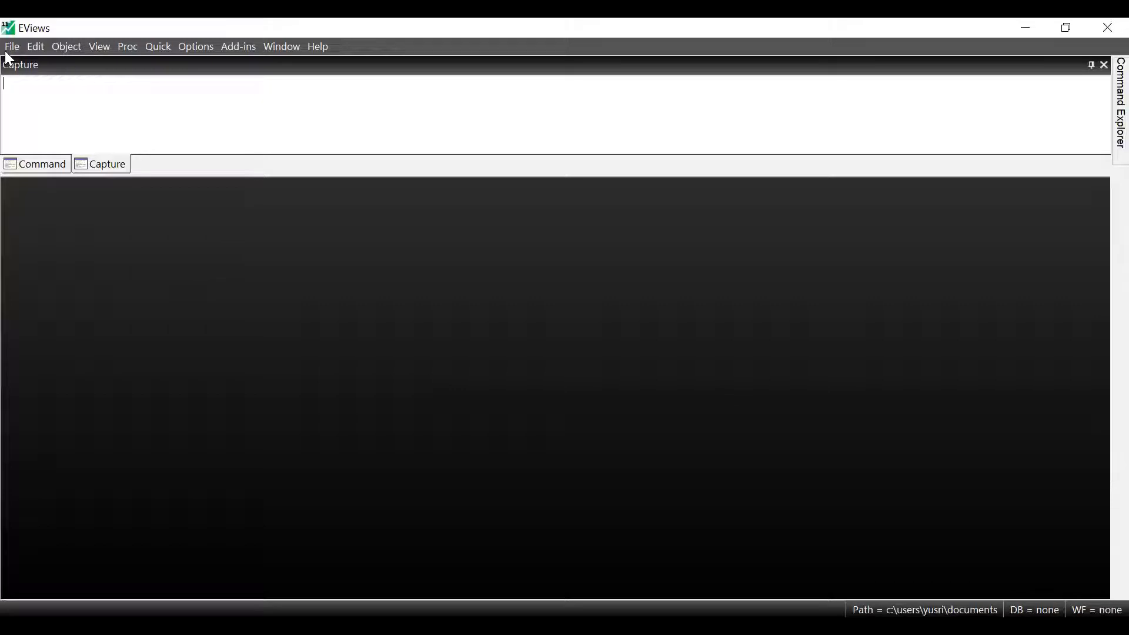
Open the Excel file Demo.xls from the EViews Data folder as a foreign data workfile.
{"action": "key", "text": "alt+f"}
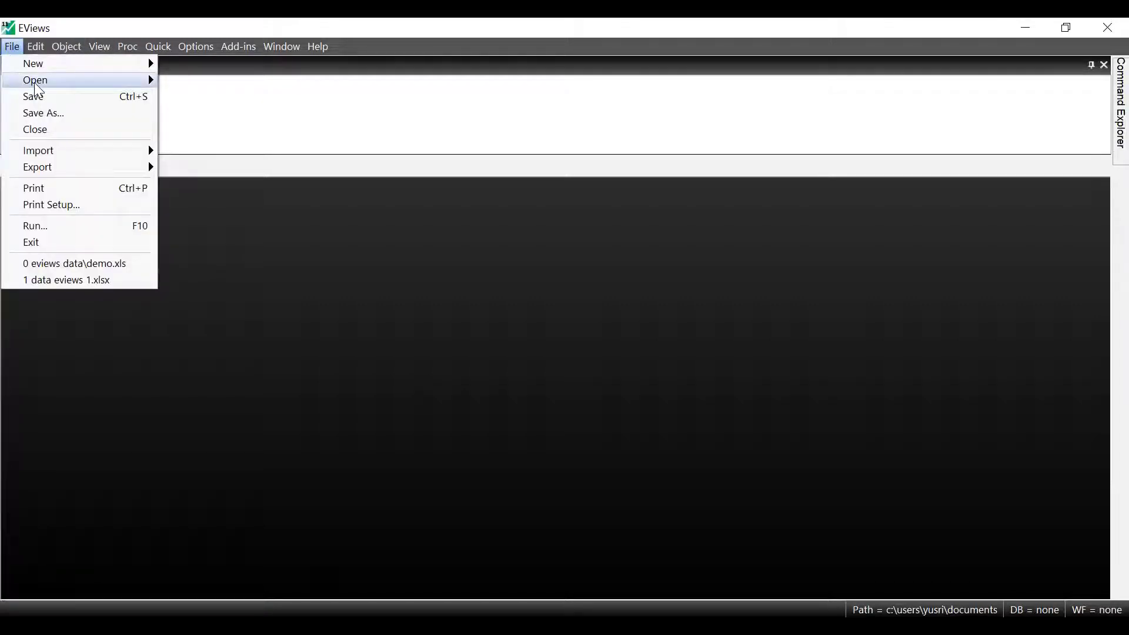
{"action": "key", "text": "Down"}
{"action": "key", "text": "Down"}
{"action": "key", "text": "Right"}
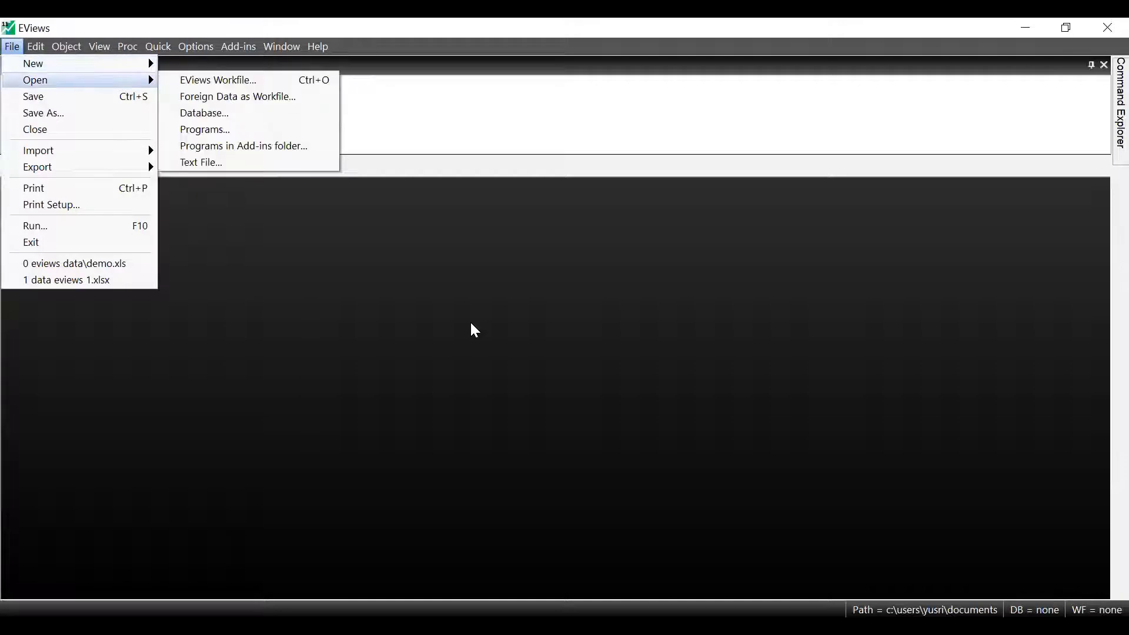
{"action": "key", "text": "Down"}
{"action": "key", "text": "Return"}
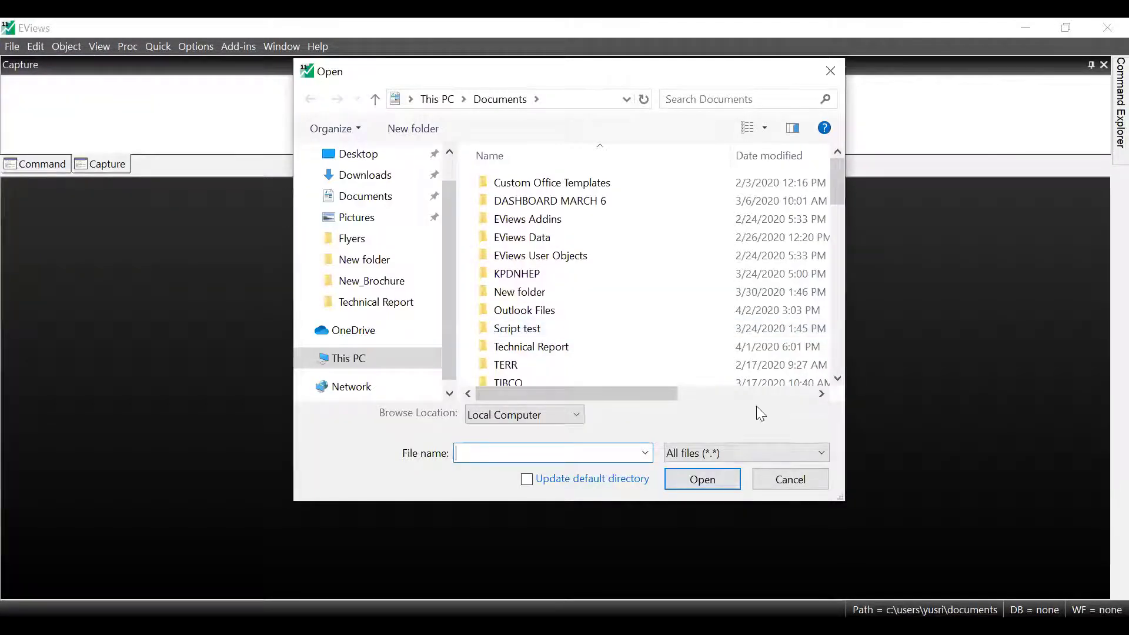
{"action": "left_click", "coordinate": [740, 452]}
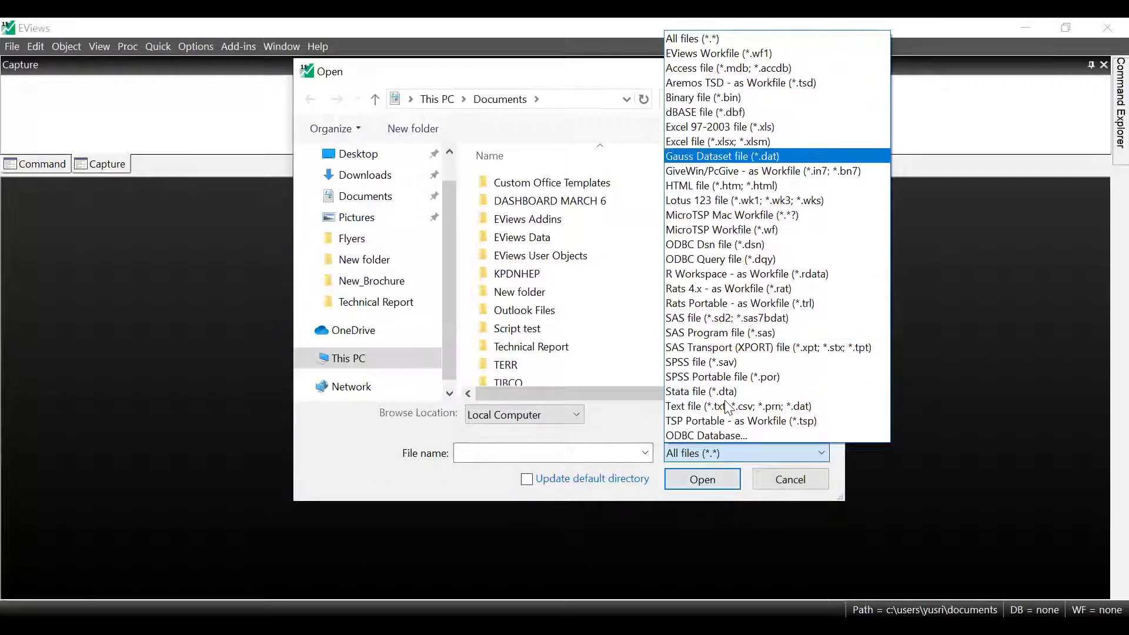
{"action": "left_click", "coordinate": [807, 495]}
{"action": "left_click", "coordinate": [777, 477]}
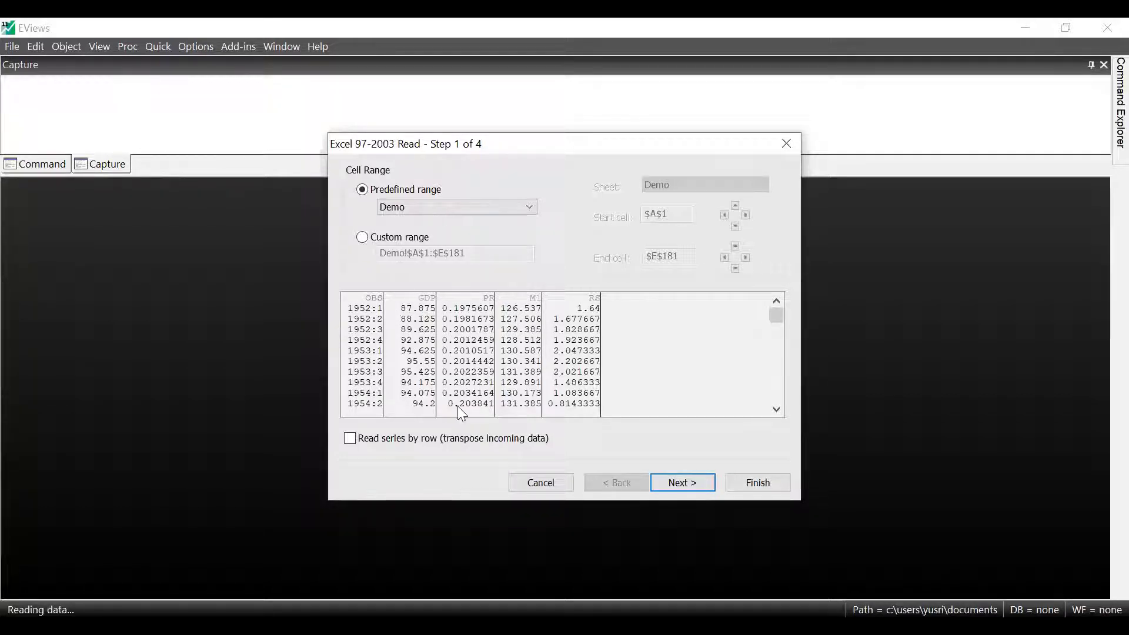
Preview the incoming data with series read by row, and switch back to reading series by column.
{"action": "left_click", "coordinate": [350, 437]}
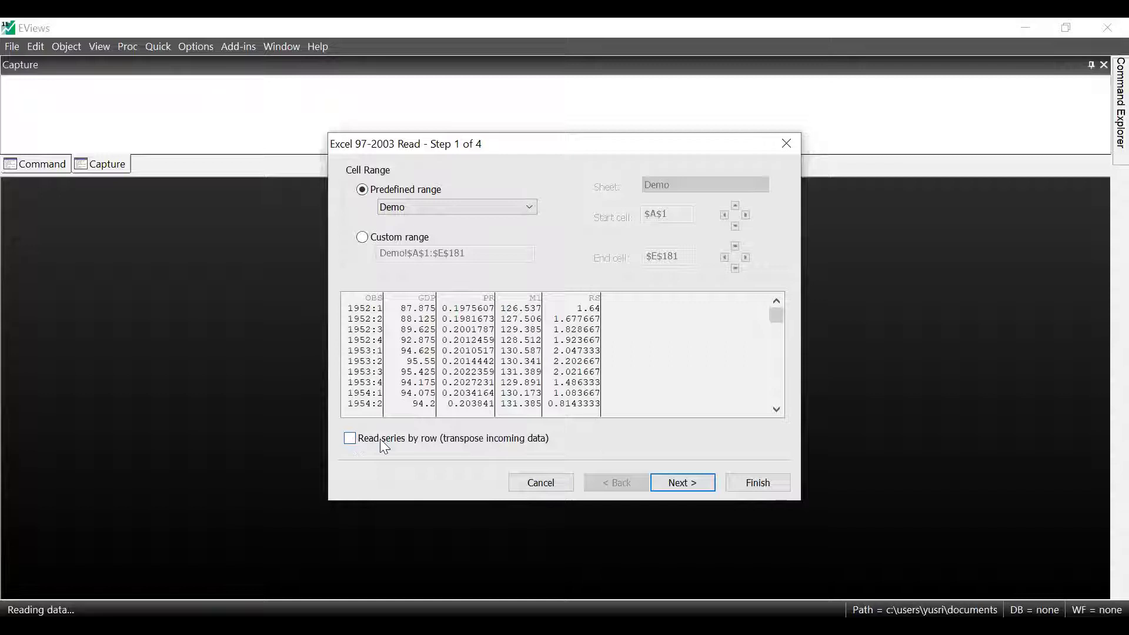
{"action": "left_click", "coordinate": [435, 442]}
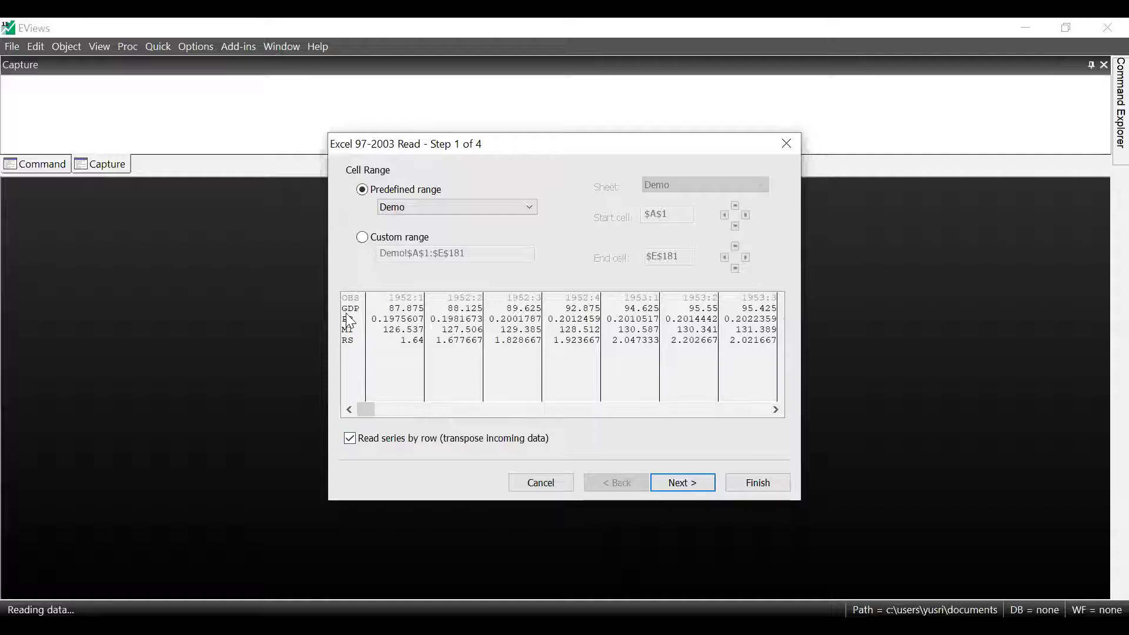
{"action": "left_click", "coordinate": [351, 438]}
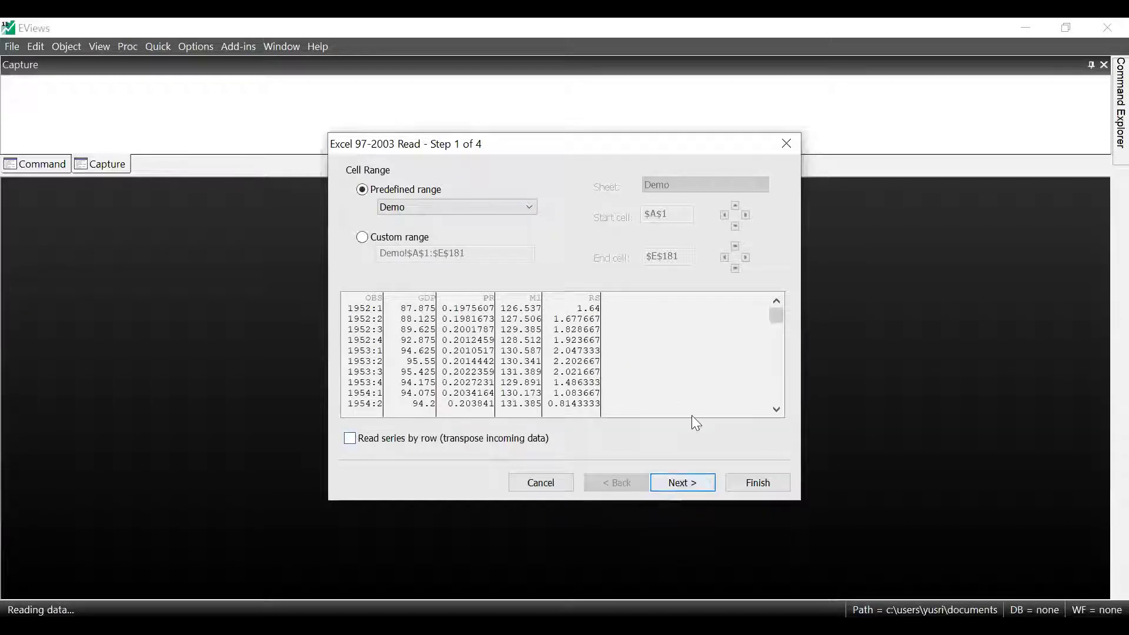
Accept the predefined Demo range and one header line of names only, and continue to the column settings.
{"action": "left_click", "coordinate": [688, 482]}
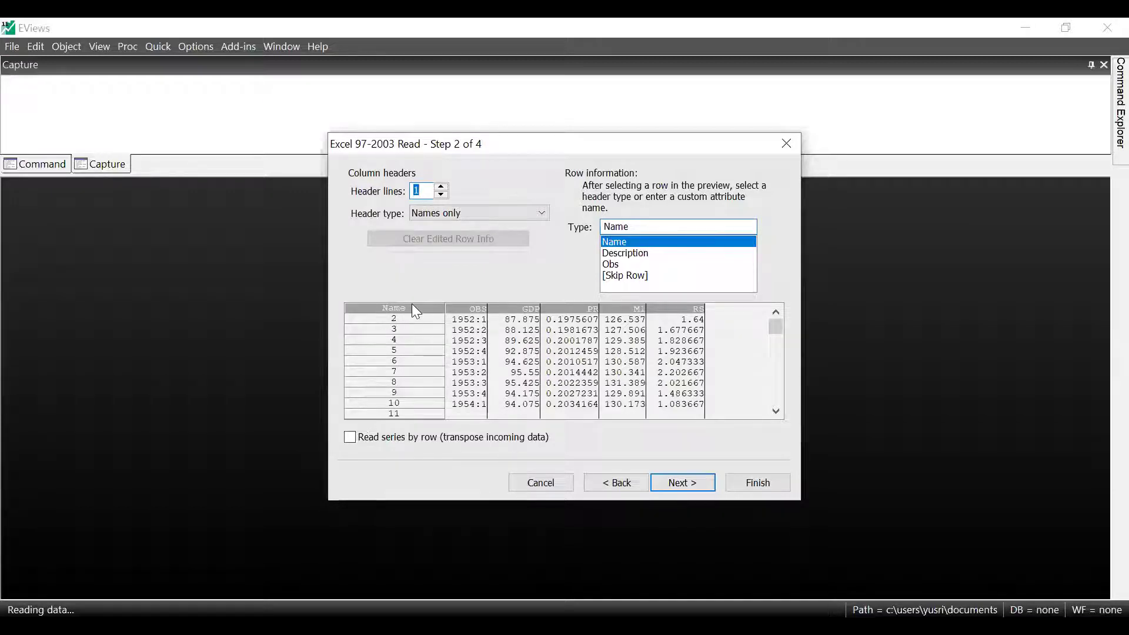
{"action": "left_click", "coordinate": [442, 187]}
{"action": "left_click", "coordinate": [441, 196]}
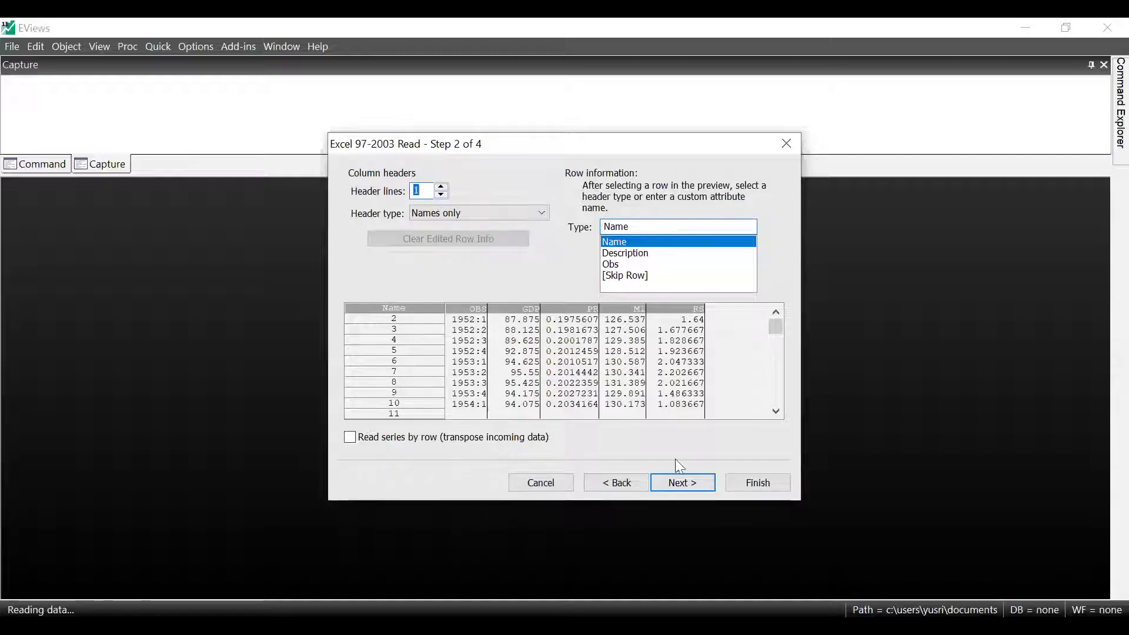
{"action": "left_click", "coordinate": [675, 481]}
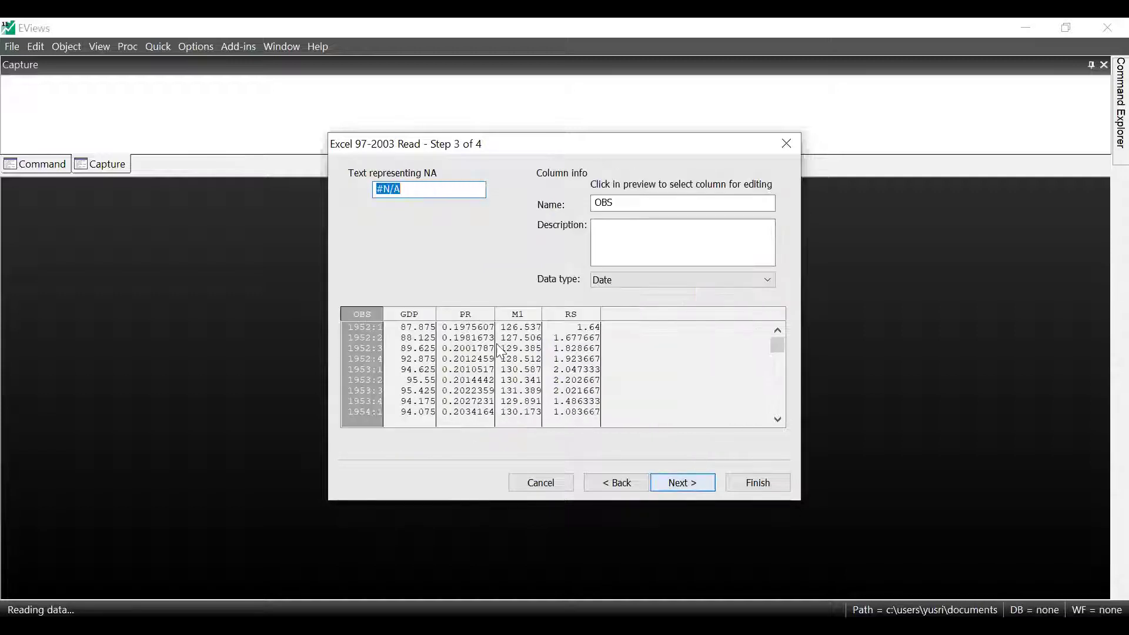
Examine the name, description and data type of the OBS, GDP, PR, M1 and RS columns.
{"action": "left_click", "coordinate": [402, 367]}
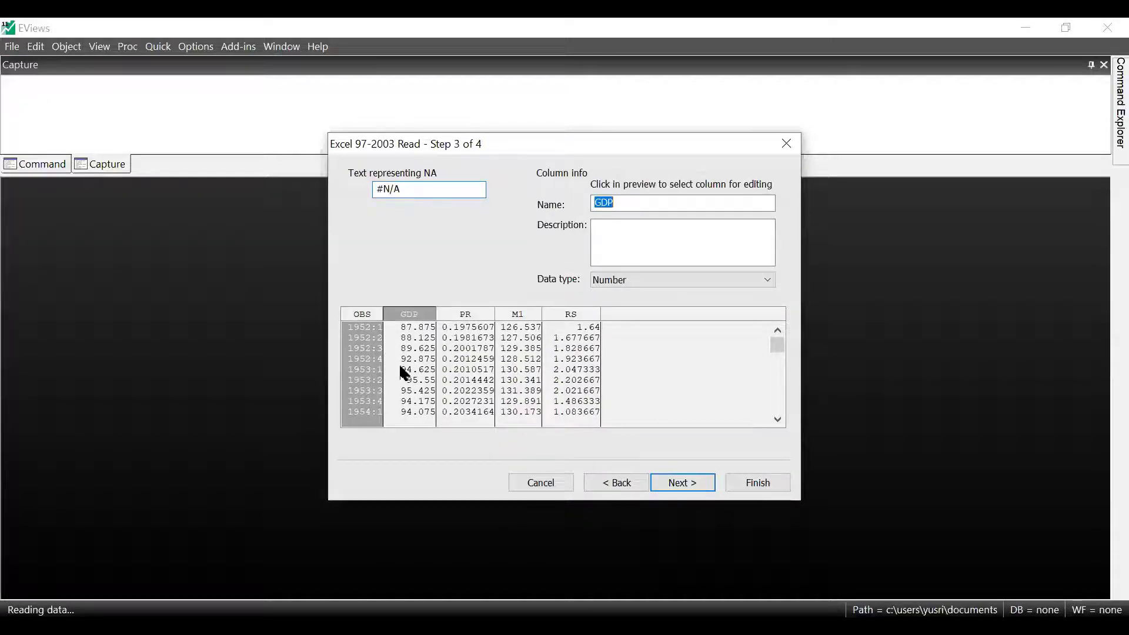
{"action": "left_click", "coordinate": [473, 365]}
{"action": "left_click", "coordinate": [369, 353]}
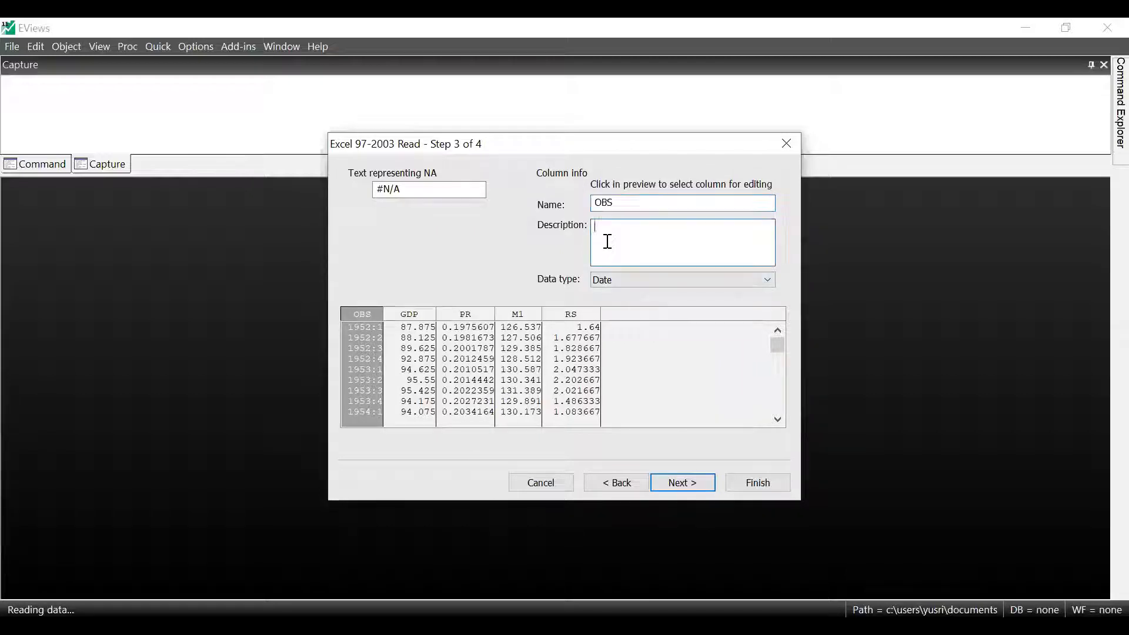
{"action": "left_click", "coordinate": [399, 360]}
{"action": "left_click", "coordinate": [475, 359]}
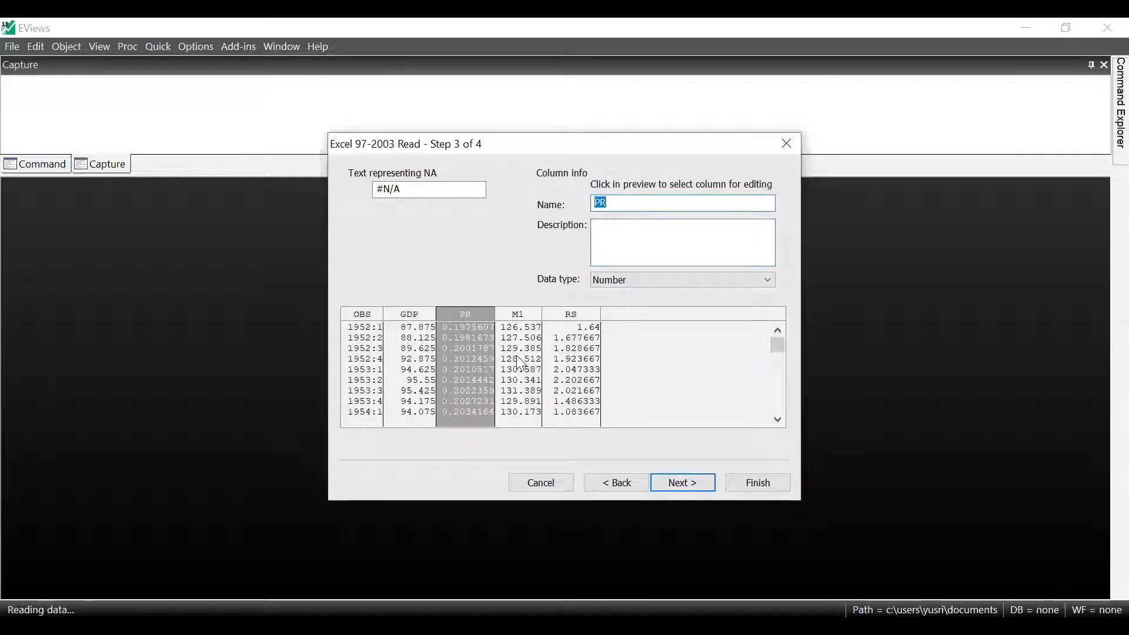
{"action": "left_click", "coordinate": [521, 364]}
{"action": "left_click", "coordinate": [570, 365]}
{"action": "left_click", "coordinate": [400, 365]}
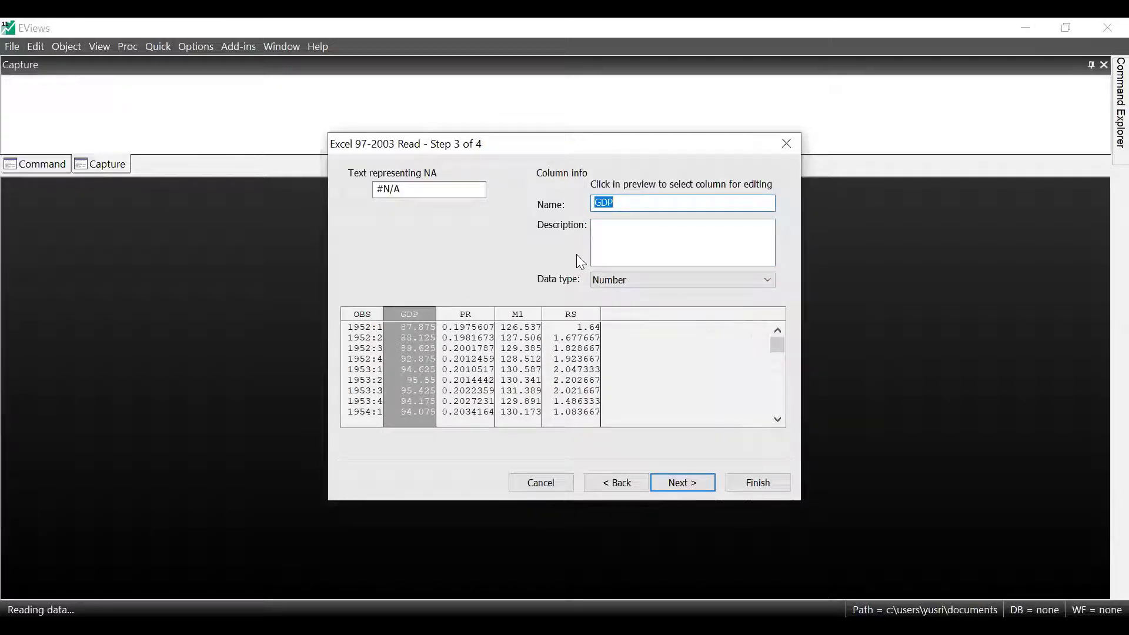
Keep GDP as Number and OBS as Date, and continue to the structure of the imported data.
{"action": "left_click", "coordinate": [624, 280]}
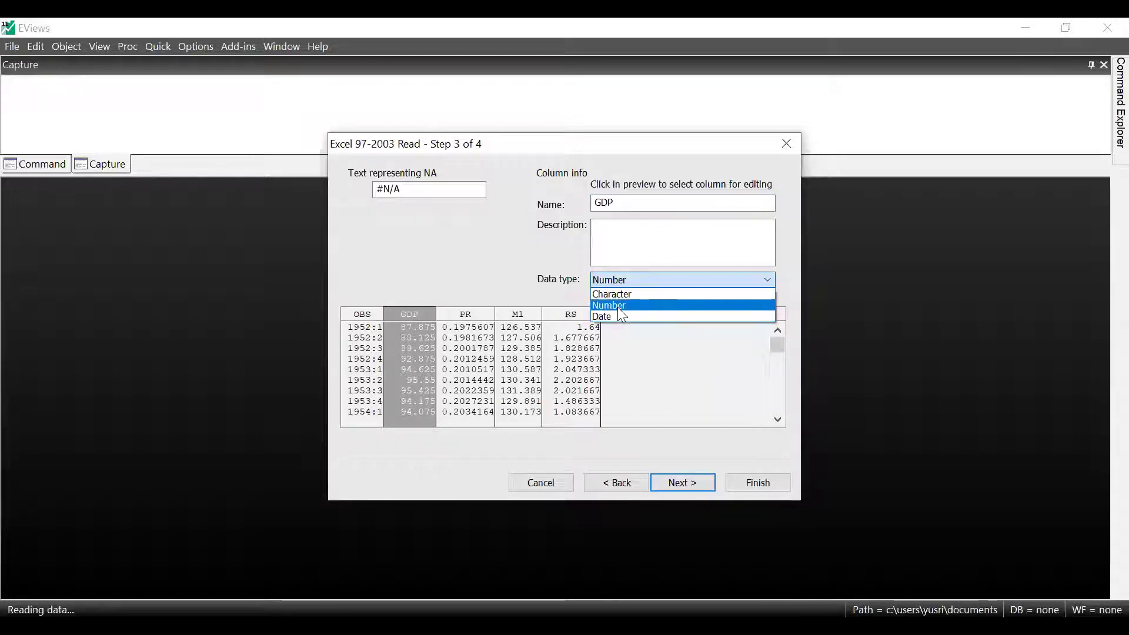
{"action": "left_click", "coordinate": [617, 307]}
{"action": "left_click", "coordinate": [355, 377]}
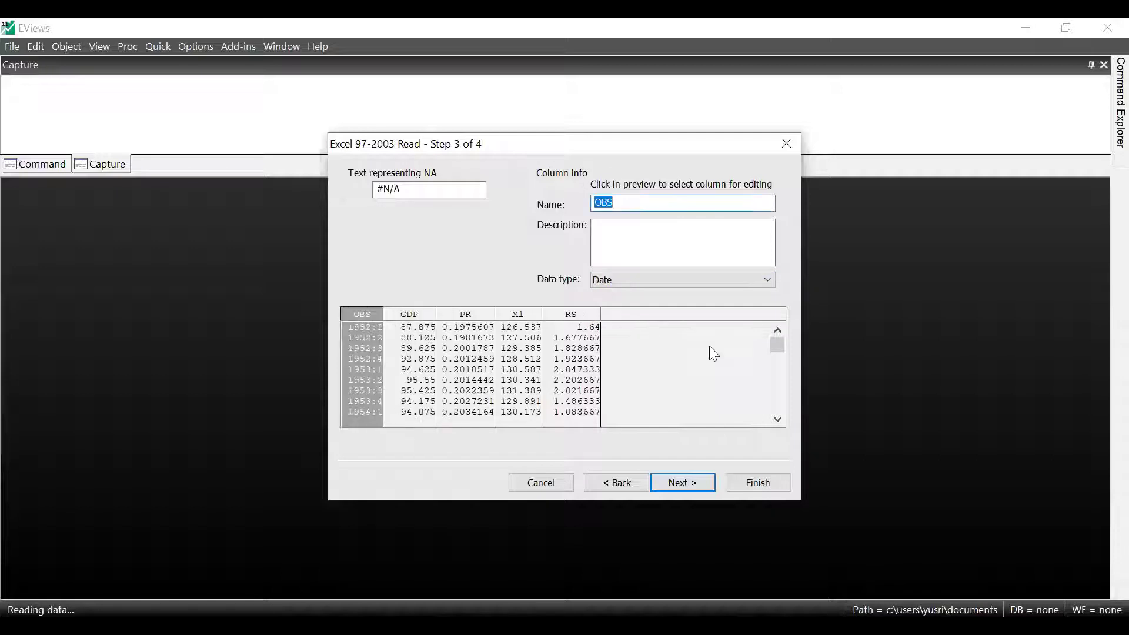
{"action": "left_click", "coordinate": [680, 488]}
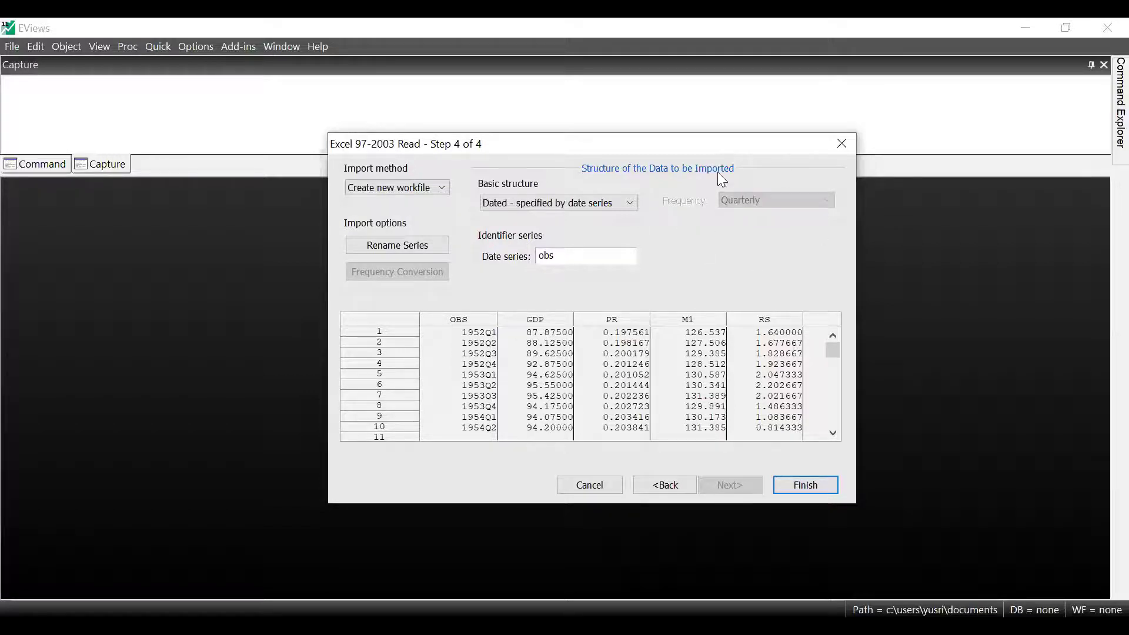
Try the Dated - regular frequency structure and view its frequency choices, and return to Dated - specified by date series.
{"action": "left_click", "coordinate": [563, 202]}
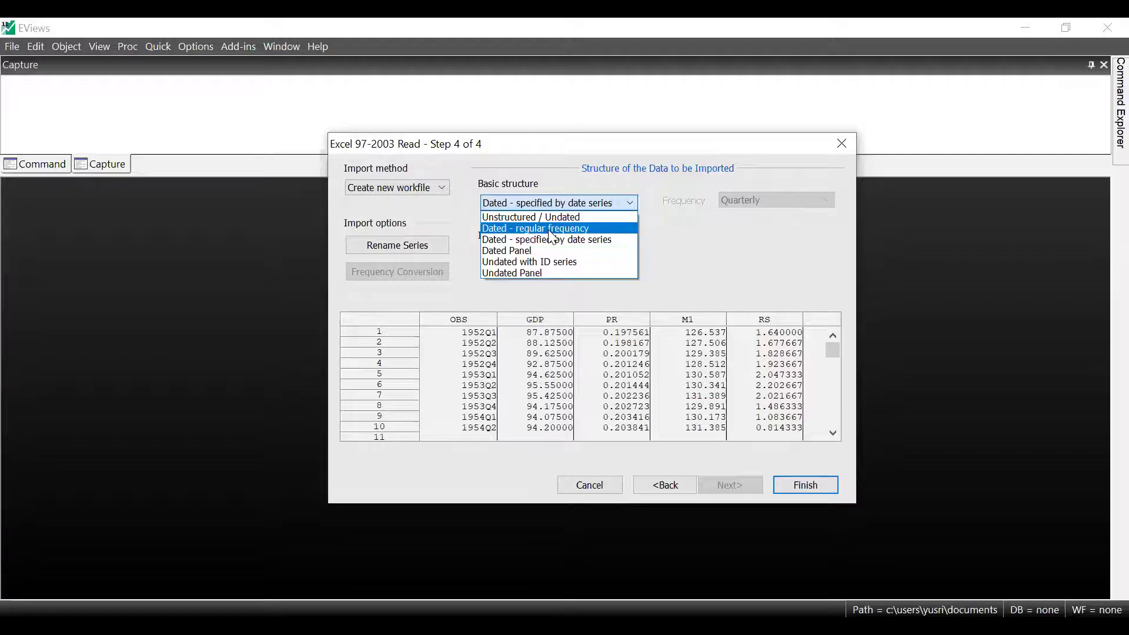
{"action": "left_click", "coordinate": [551, 229]}
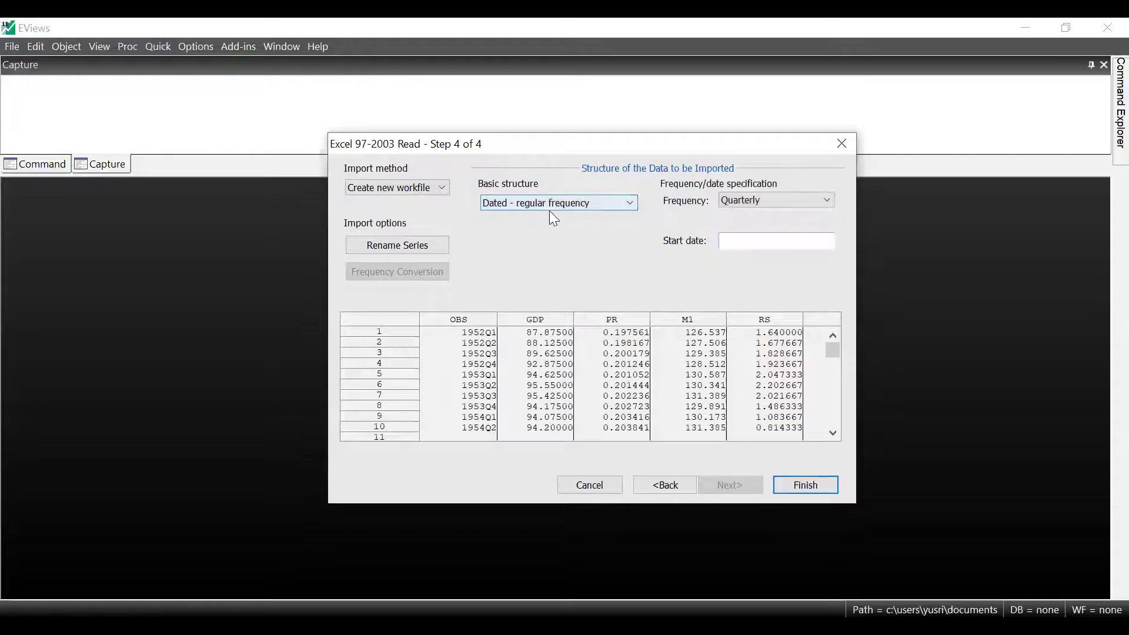
{"action": "left_click", "coordinate": [743, 203]}
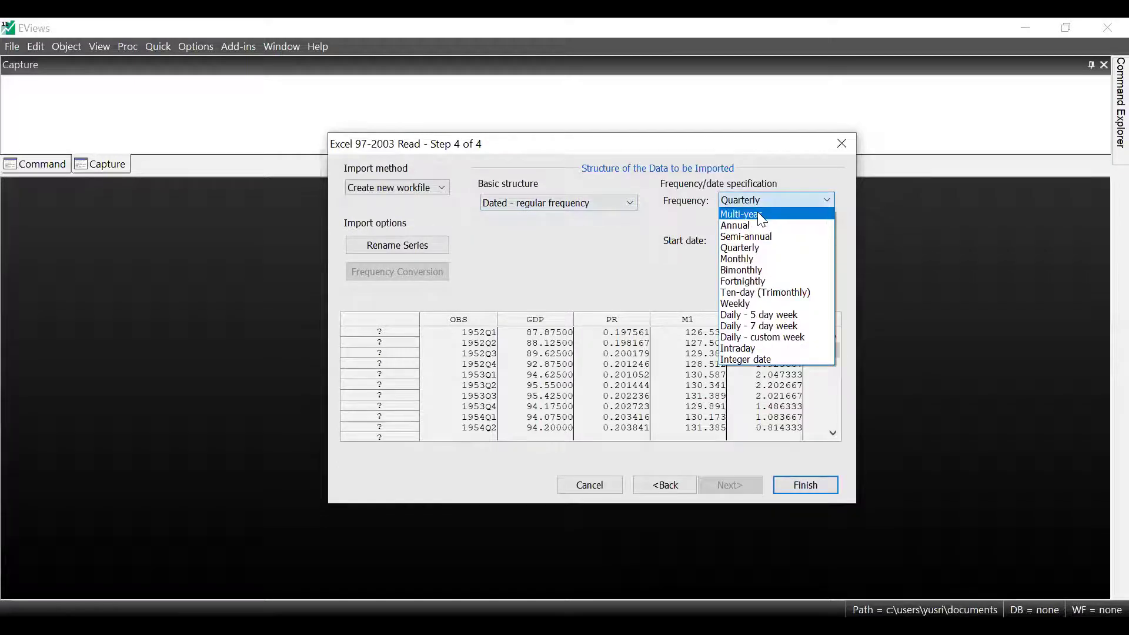
{"action": "left_click", "coordinate": [565, 207]}
{"action": "left_click", "coordinate": [564, 207]}
{"action": "left_click", "coordinate": [621, 238]}
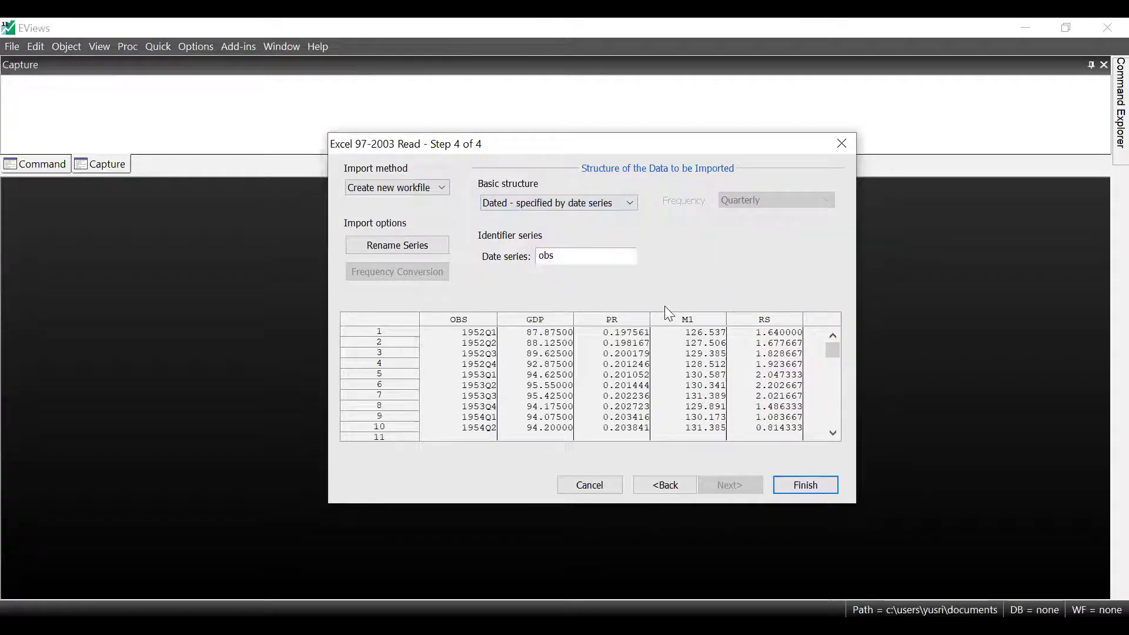
Finish the import without linking the series to the external source, and move the DEMO workfile window aside.
{"action": "left_click", "coordinate": [795, 490]}
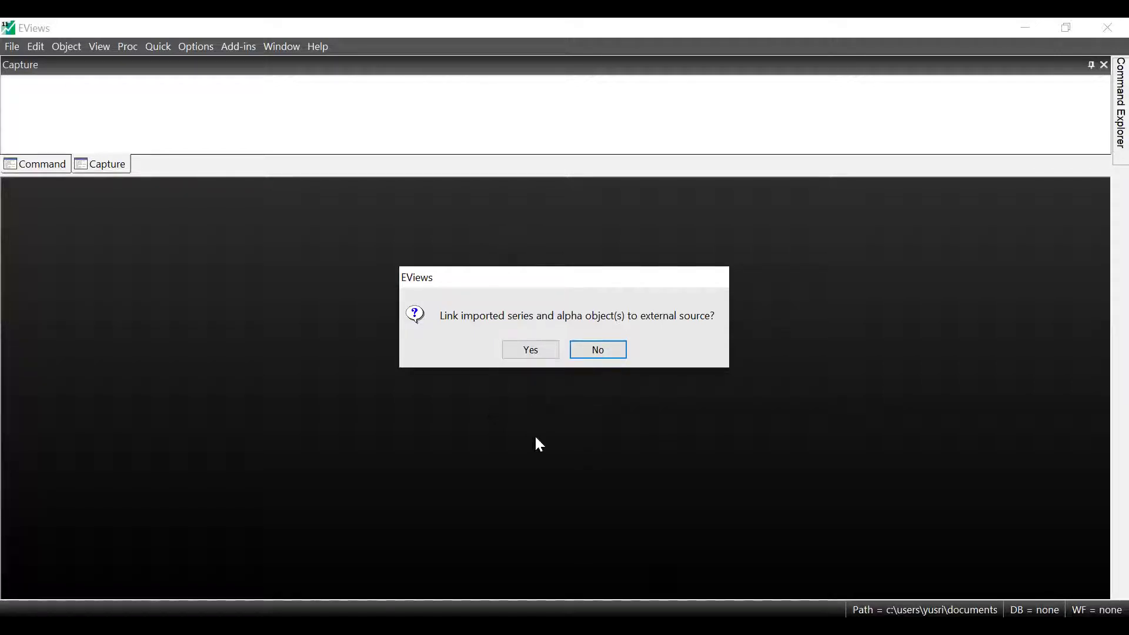
{"action": "left_click", "coordinate": [600, 351]}
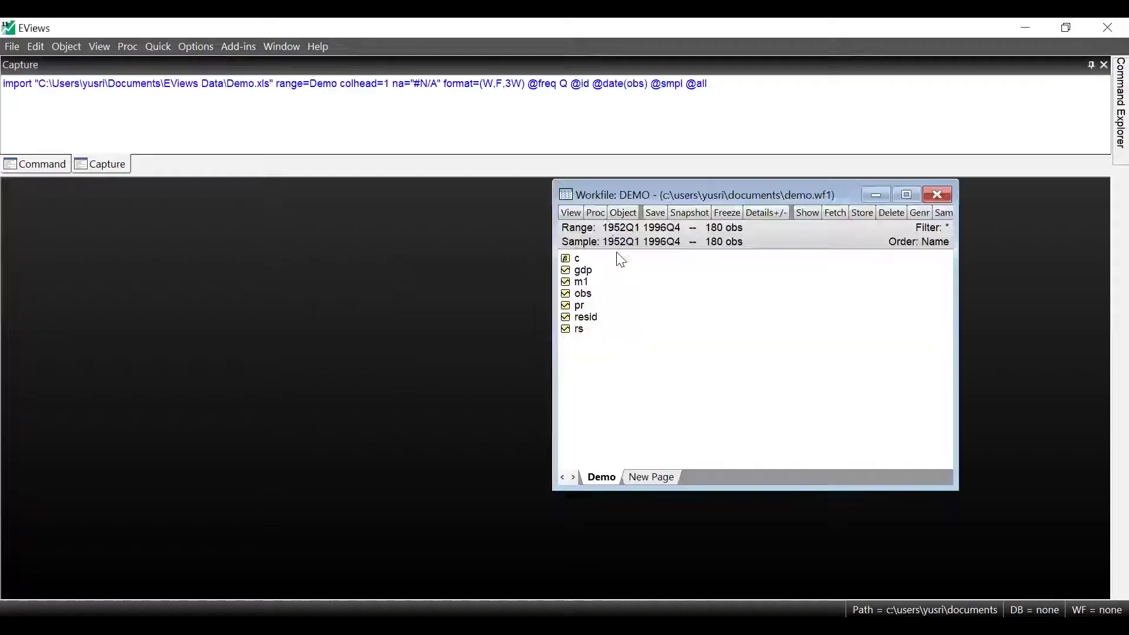
{"action": "left_click_drag", "start_coordinate": [640, 201], "coordinate": [250, 252]}
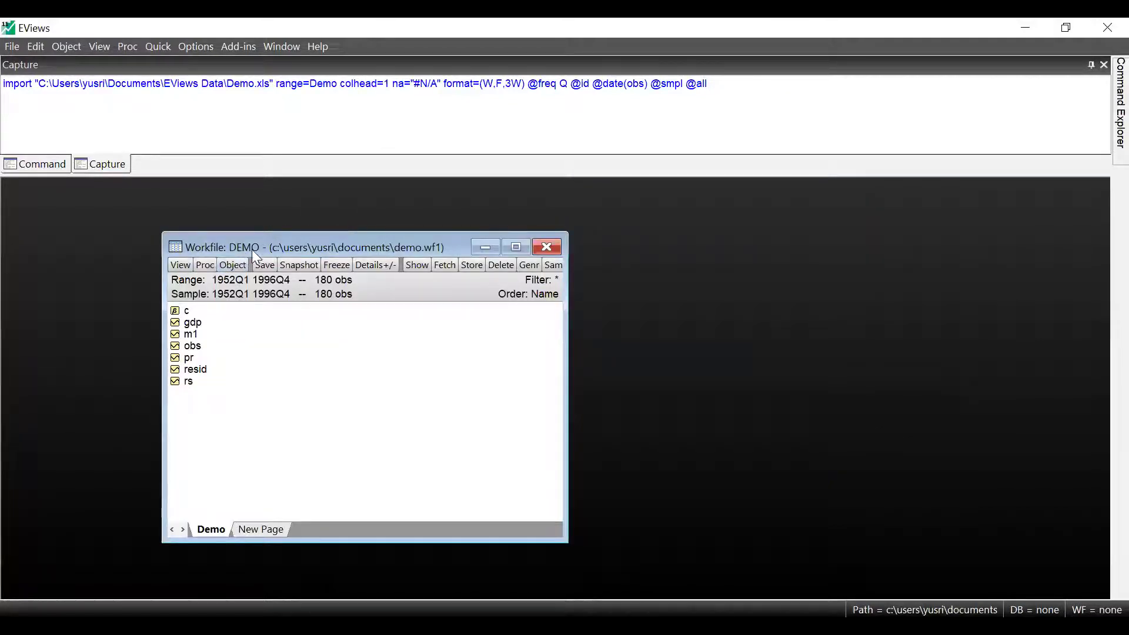
{"action": "left_click_drag", "start_coordinate": [255, 249], "coordinate": [210, 221]}
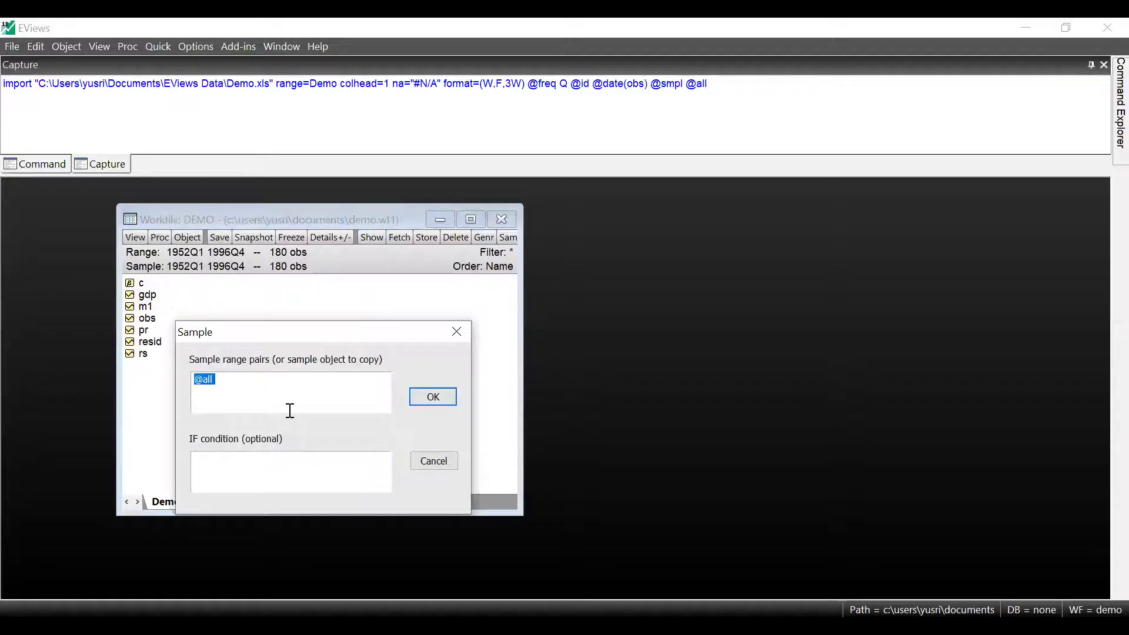
Restrict the workfile sample to the range 1990 1996.
{"action": "type", "text": "1990 1996"}
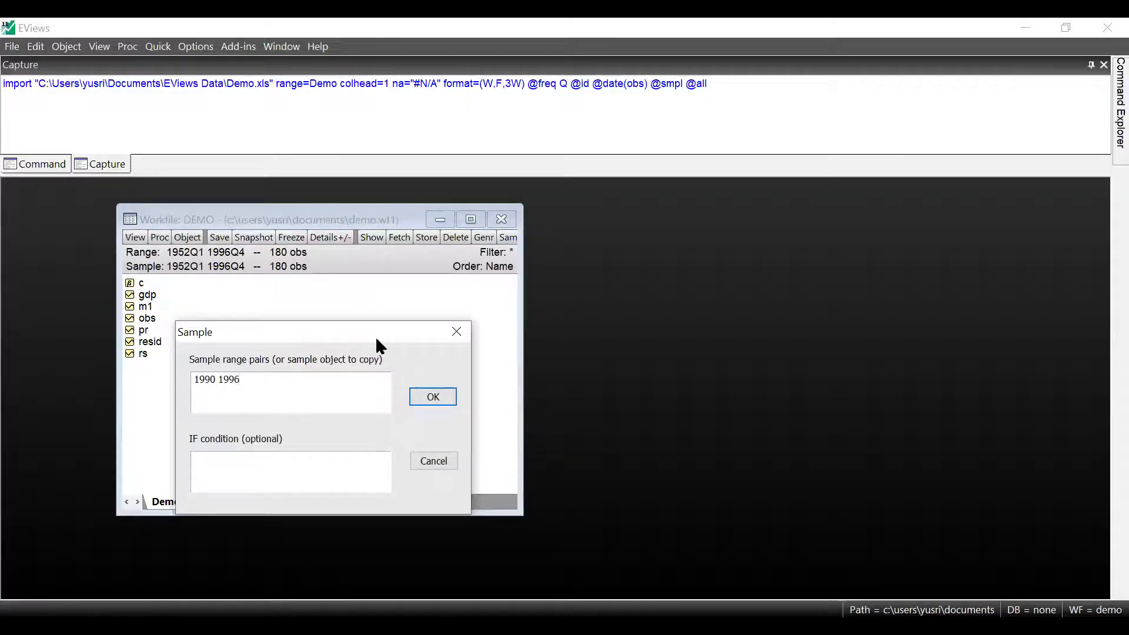
{"action": "left_click", "coordinate": [434, 396]}
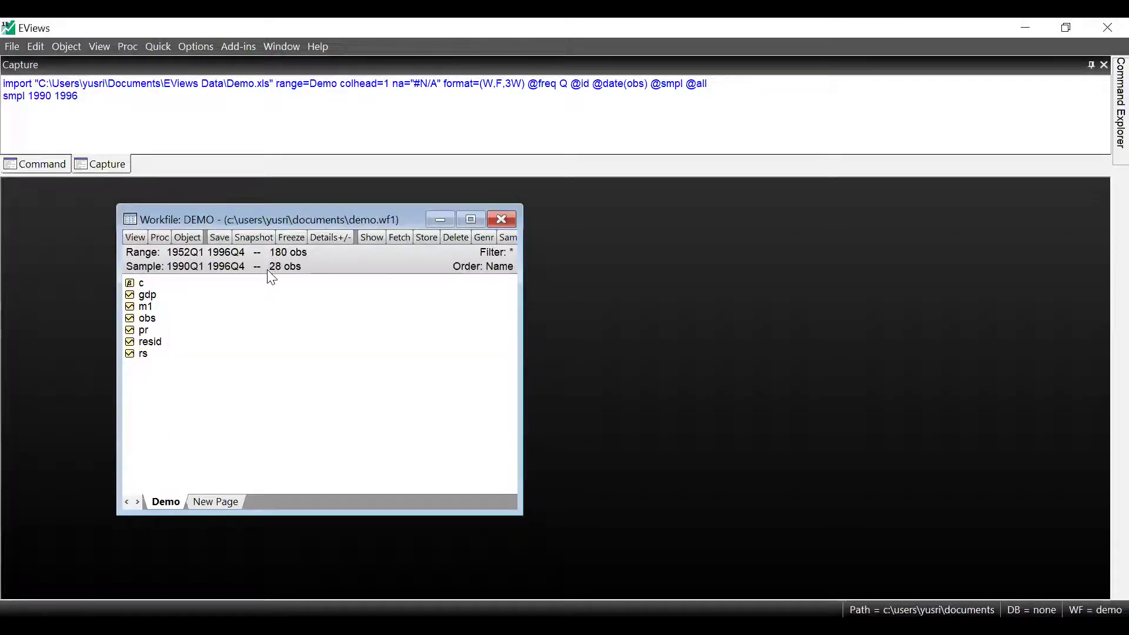
{"action": "double_click", "coordinate": [304, 272]}
{"action": "type", "text": "@"}
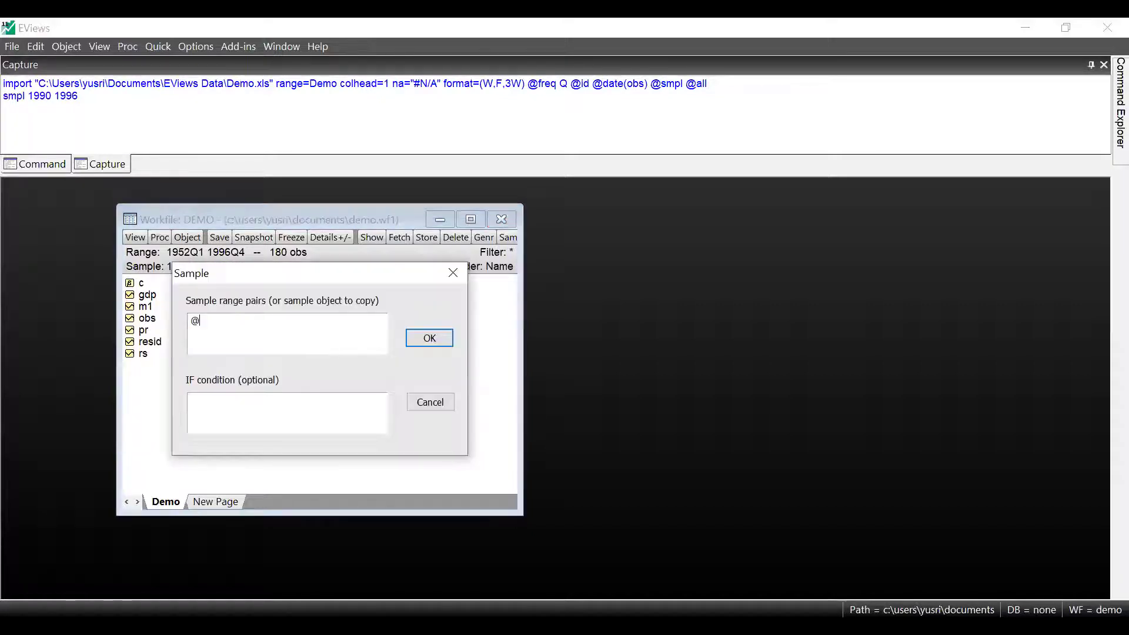
{"action": "type", "text": "all"}
{"action": "left_click", "coordinate": [430, 339]}
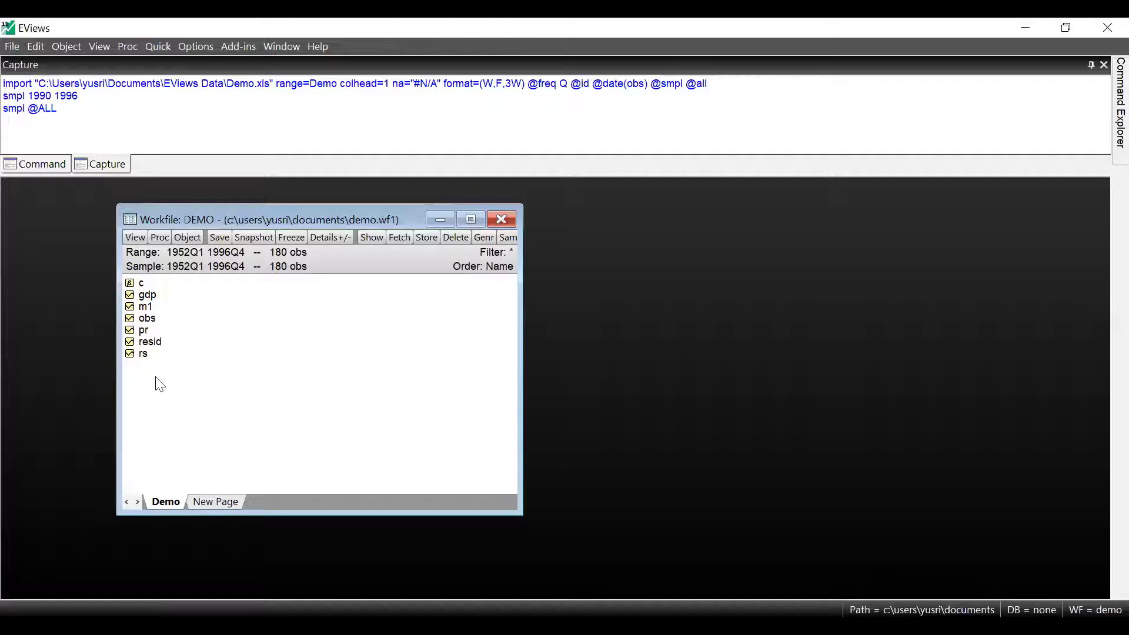
View the spreadsheet of the gdp series in the DEMO workfile and close it.
{"action": "double_click", "coordinate": [147, 296]}
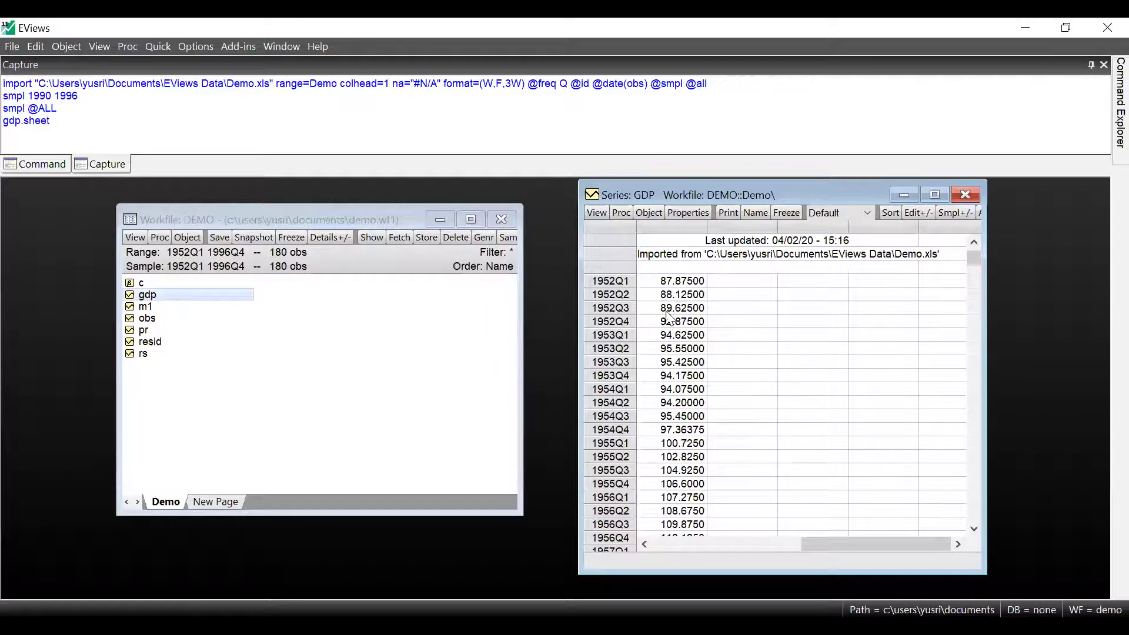
{"action": "scroll", "coordinate": [676, 311], "scroll_direction": "up", "scroll_amount": 1}
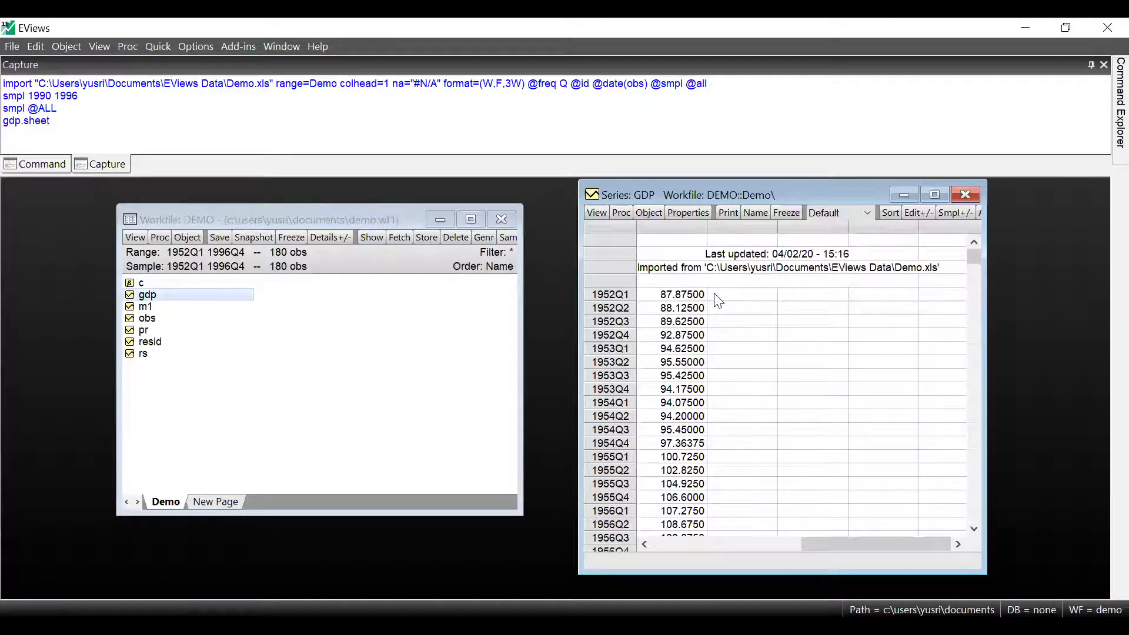
{"action": "key", "text": "ctrl+F4"}
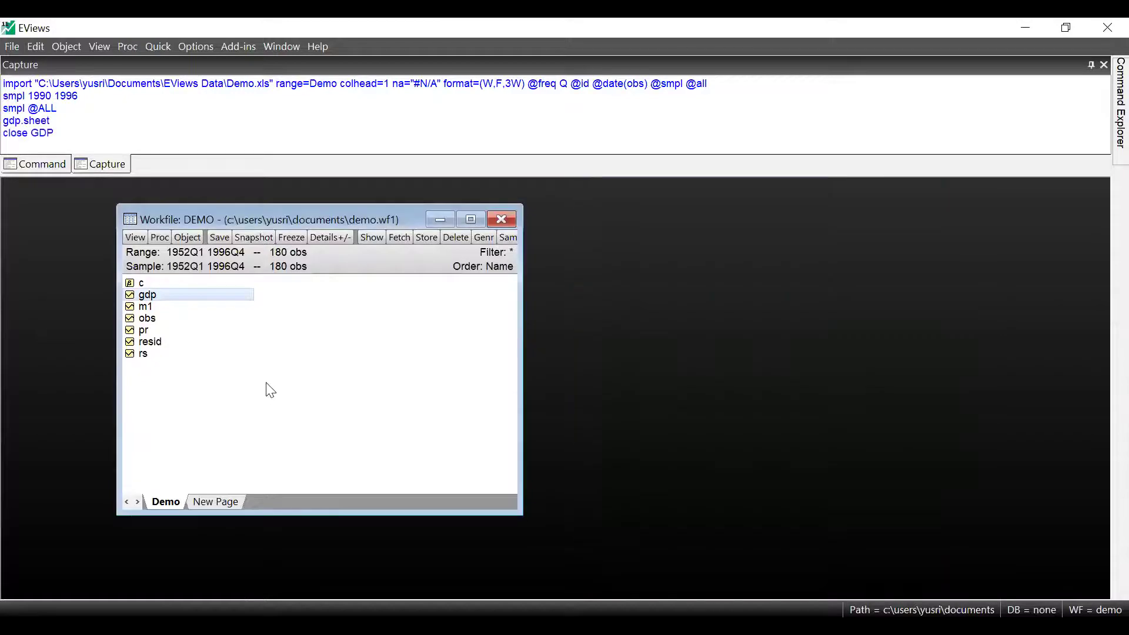